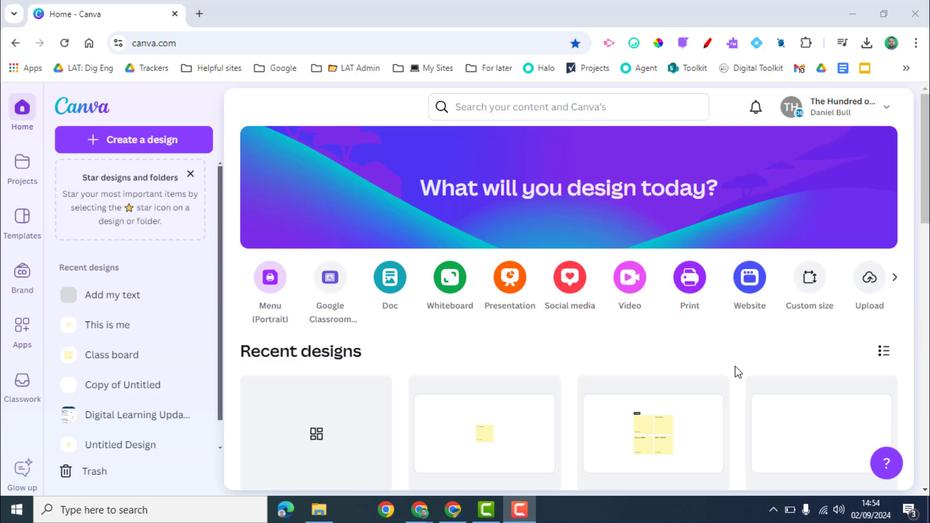
- Create a blank whiteboard and clear its title so it can be renamed Training
click(450, 286)
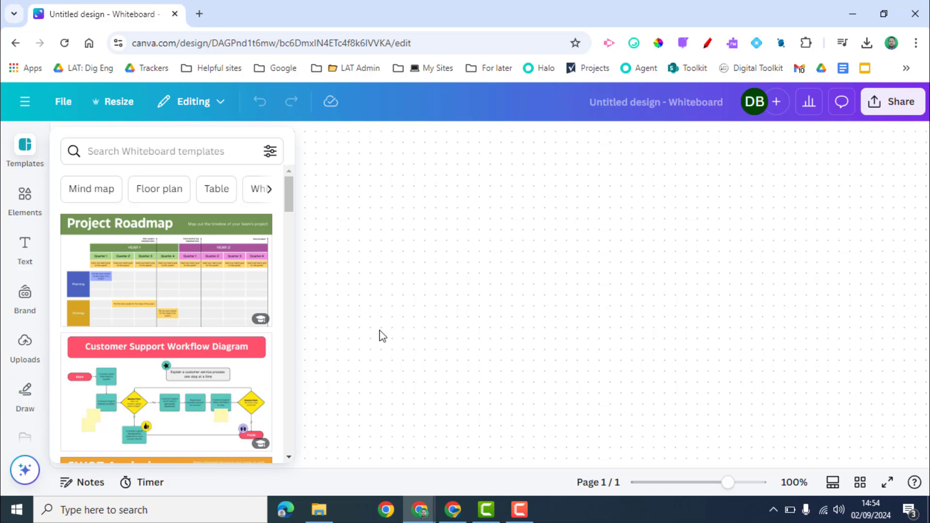
click(681, 103)
key(BackSpace)
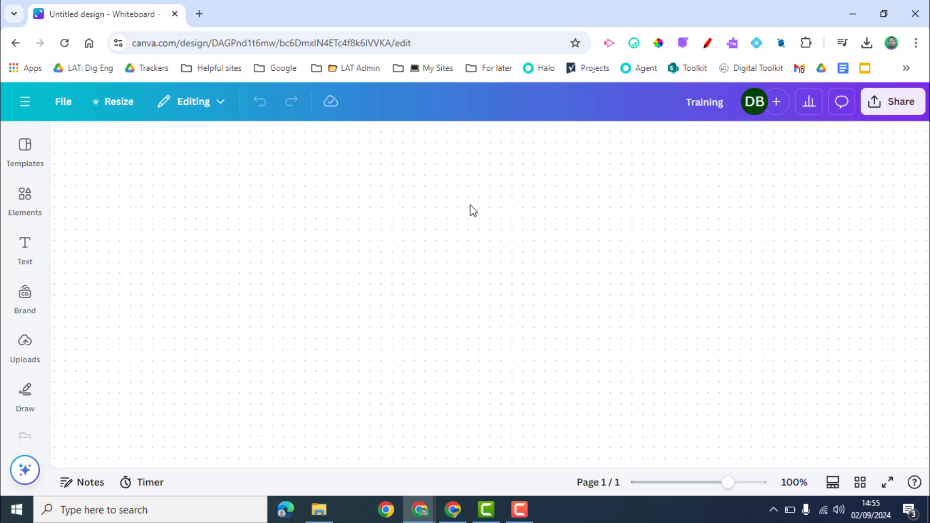
- Add a yellow sticky note from Elements reading 'Add my text'
click(24, 195)
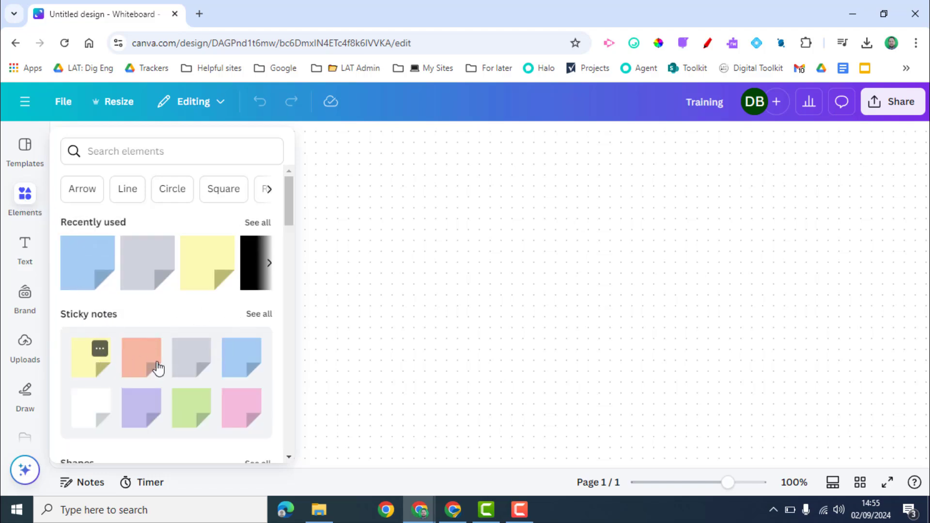
click(88, 367)
click(454, 241)
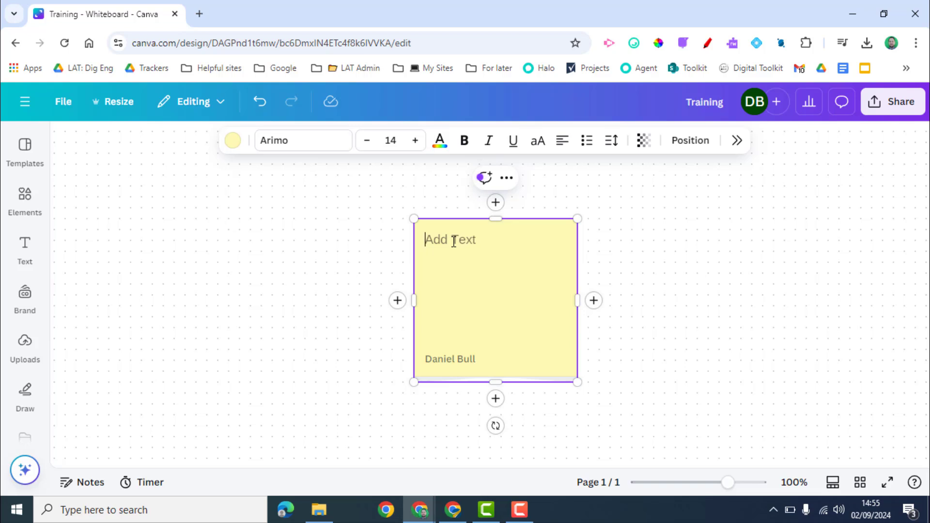
text(Add my text)
click(380, 281)
- Make the sticky note light blue with Helios text at size 18
click(419, 287)
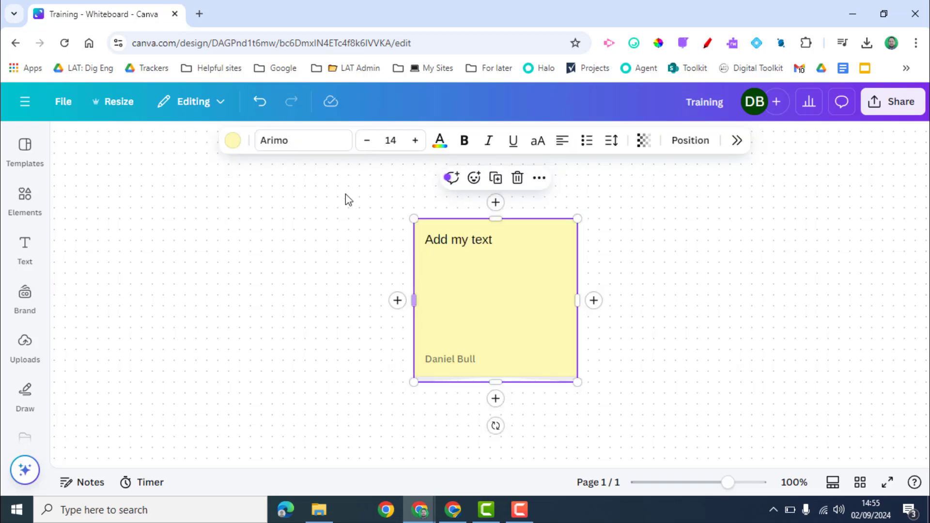
click(232, 142)
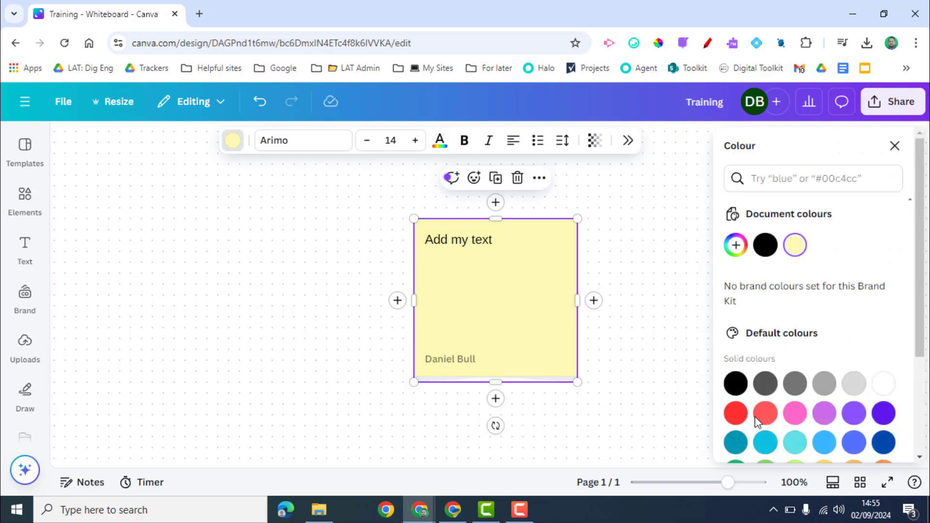
click(824, 442)
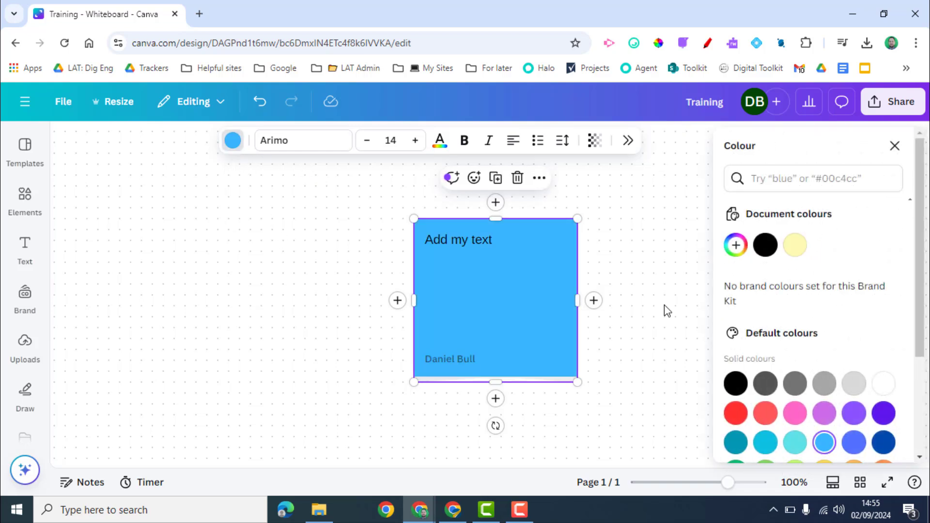
click(334, 146)
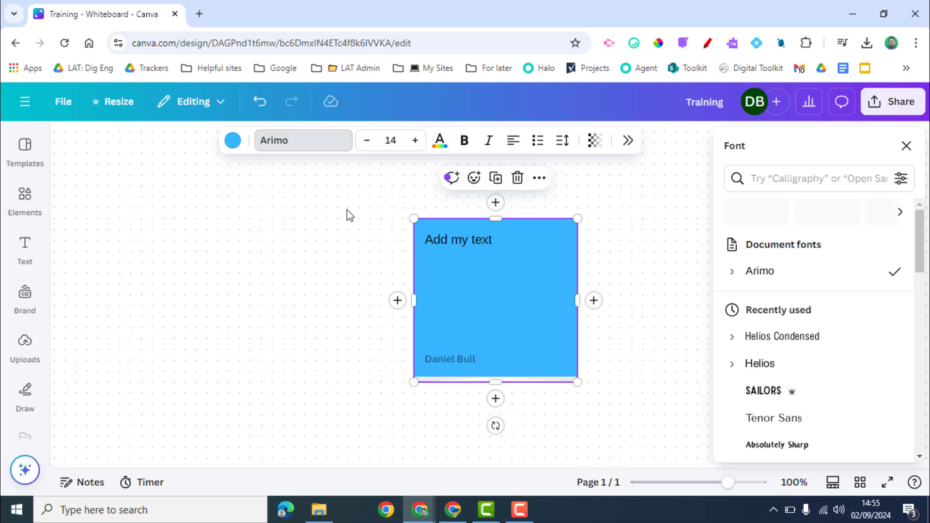
click(803, 365)
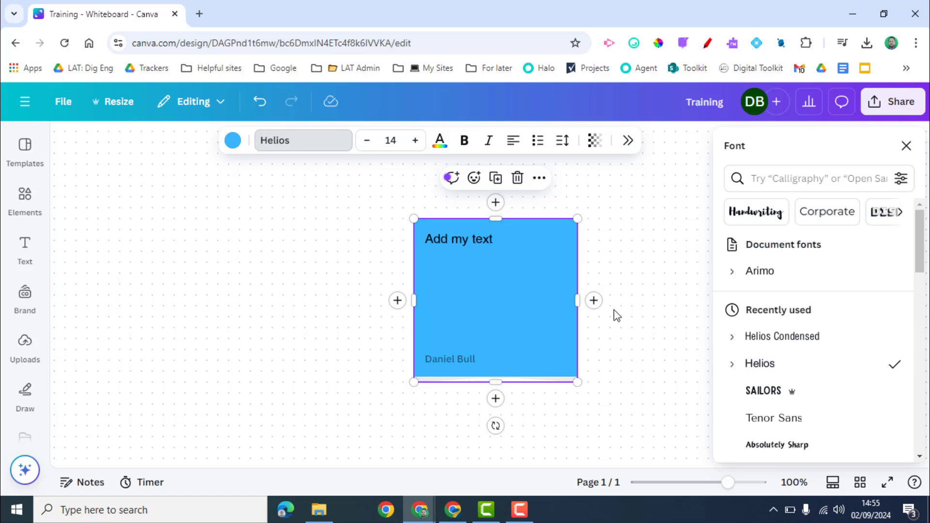
click(414, 142)
click(415, 142)
click(414, 141)
click(414, 141)
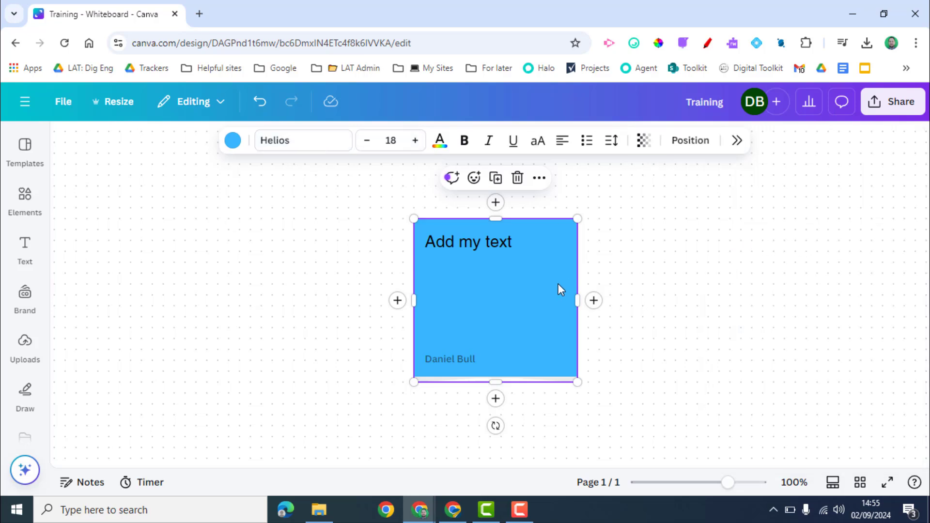
- Duplicate the blue note beside the original and add three blank notes in a row below
click(495, 178)
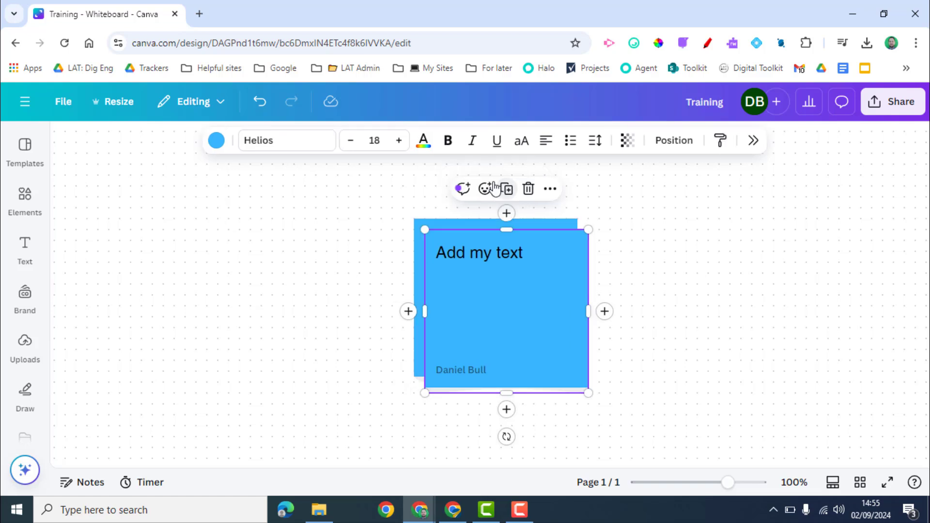
drag(517, 295, 699, 288)
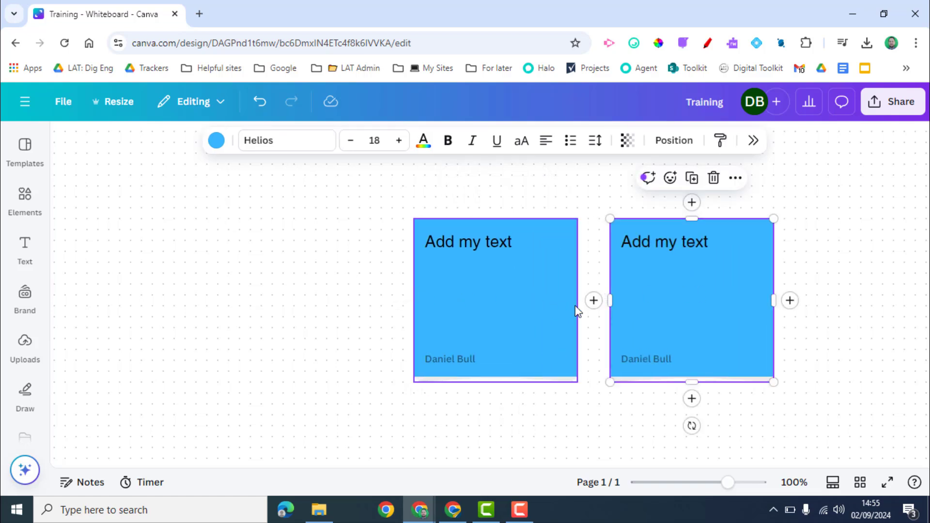
click(692, 398)
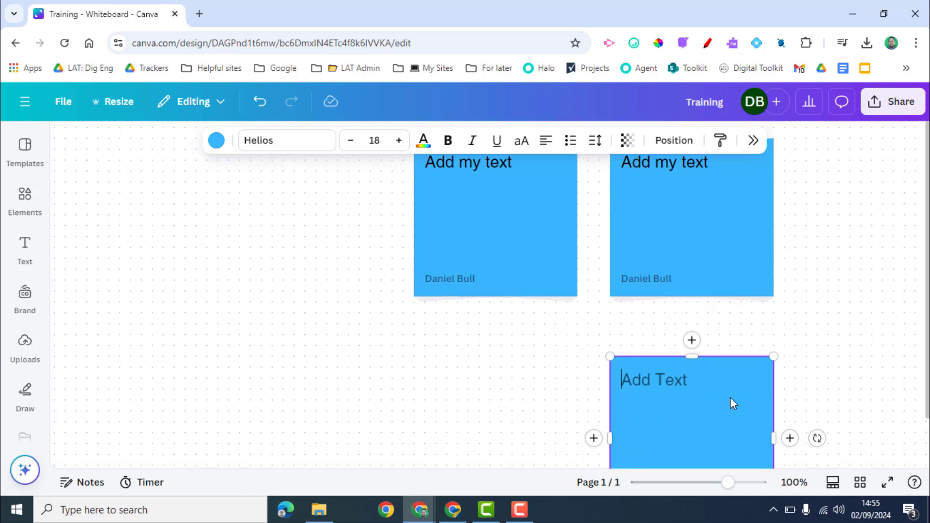
click(594, 438)
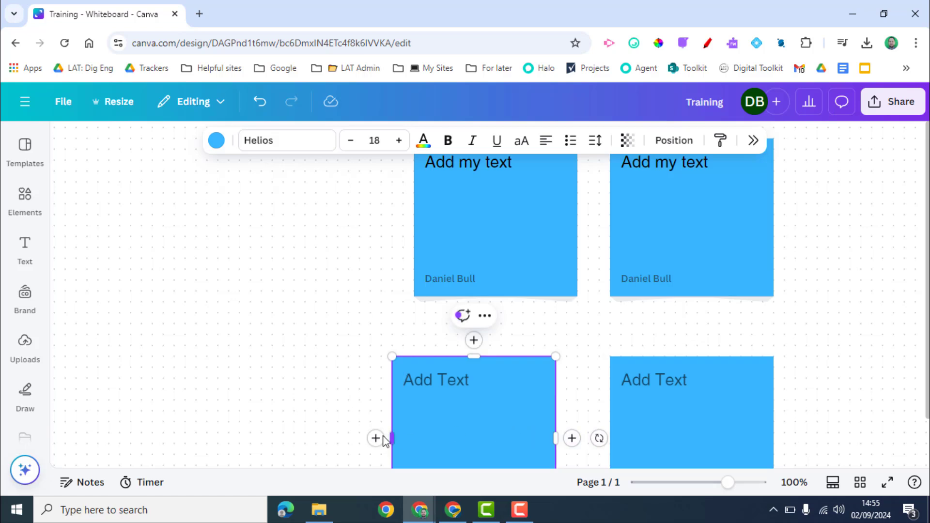
click(376, 439)
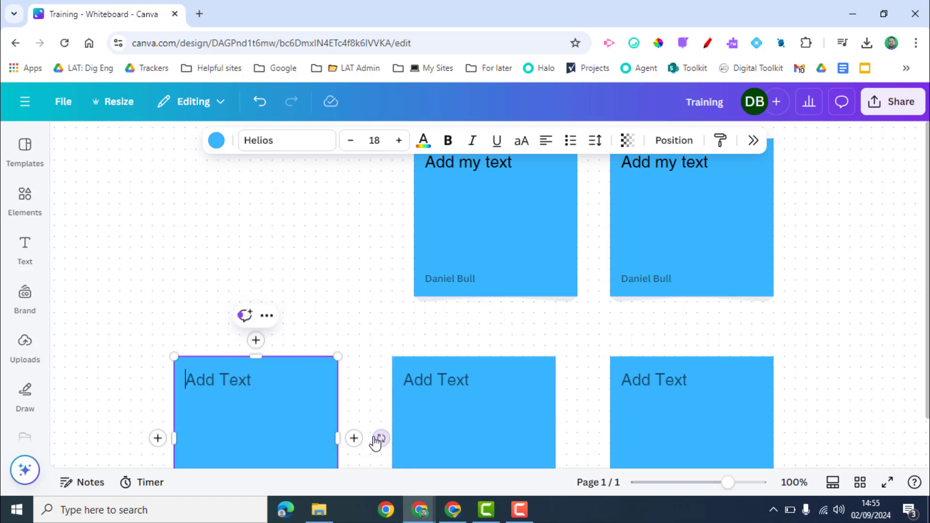
click(349, 288)
scroll(349, 288, down, 3)
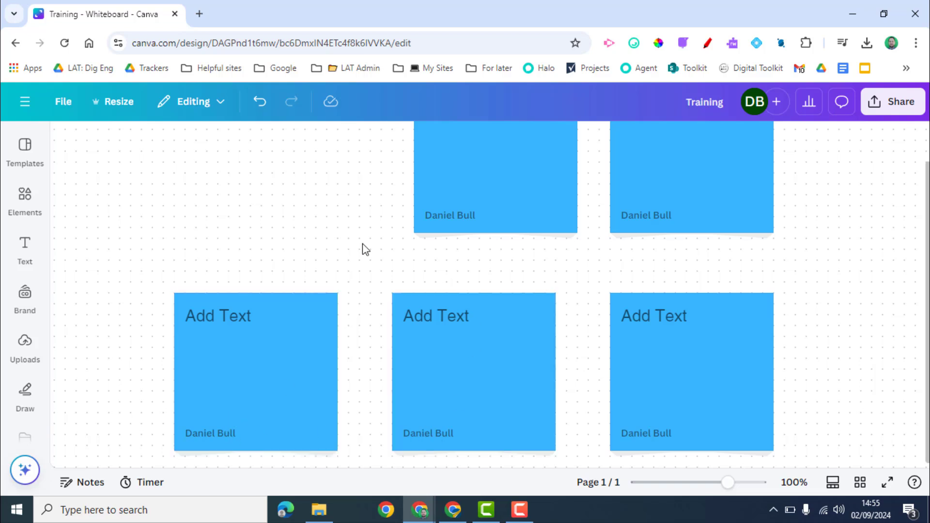
scroll(364, 249, up, 2)
click(491, 243)
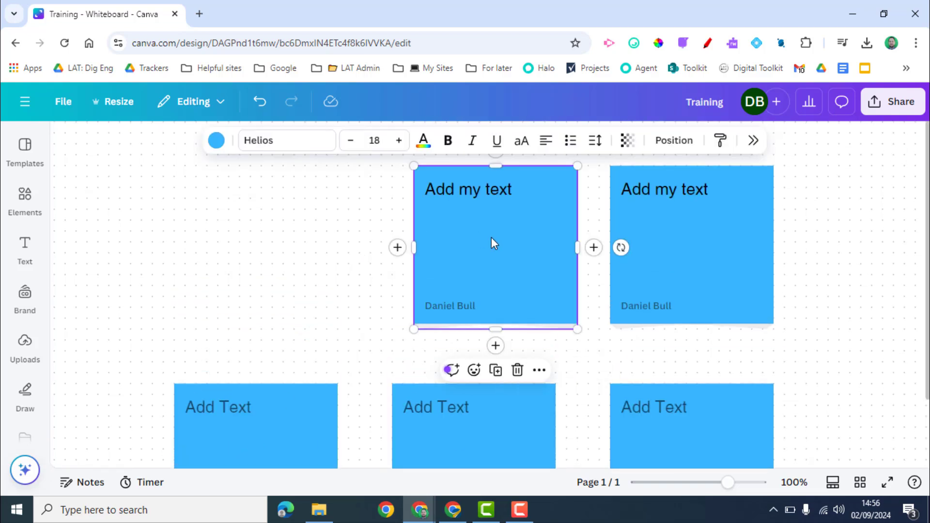
scroll(492, 243, up, 1)
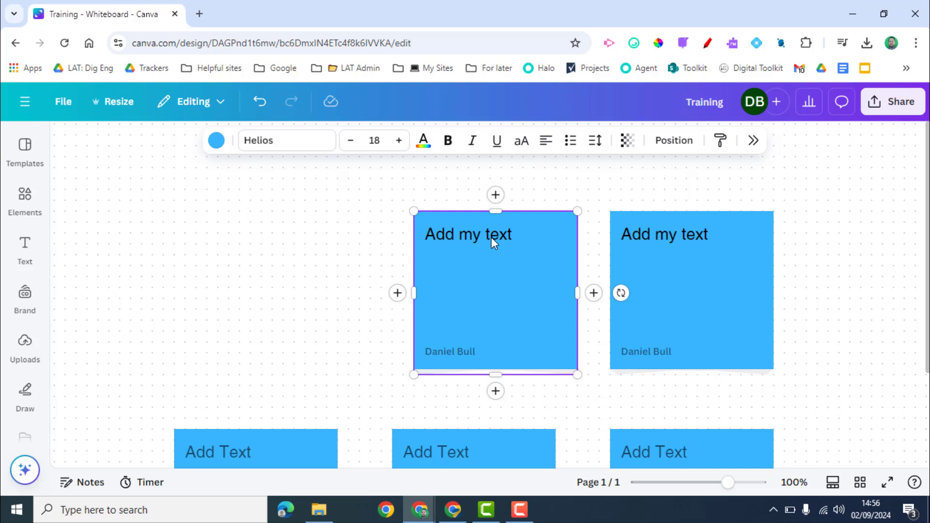
right_click(498, 284)
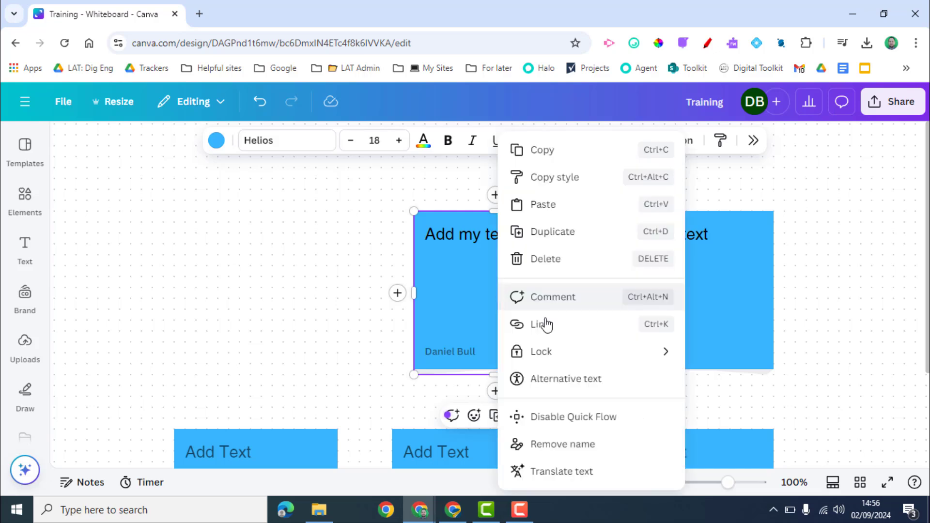
click(561, 449)
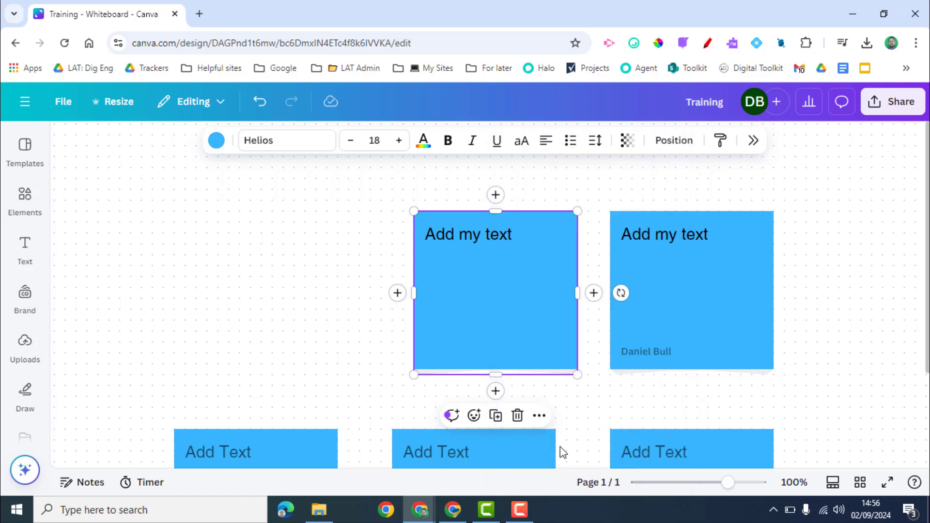
click(323, 354)
right_click(485, 308)
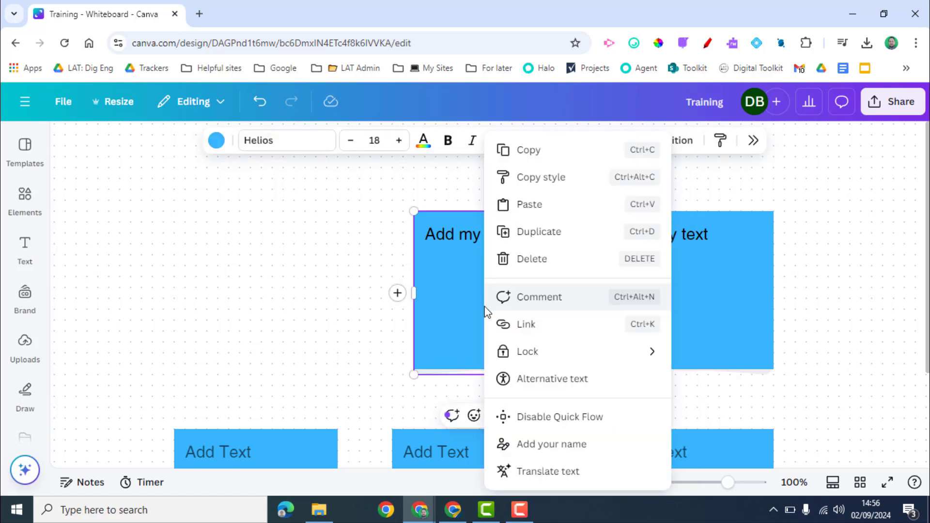
click(548, 448)
scroll(527, 284, down, 3)
click(527, 287)
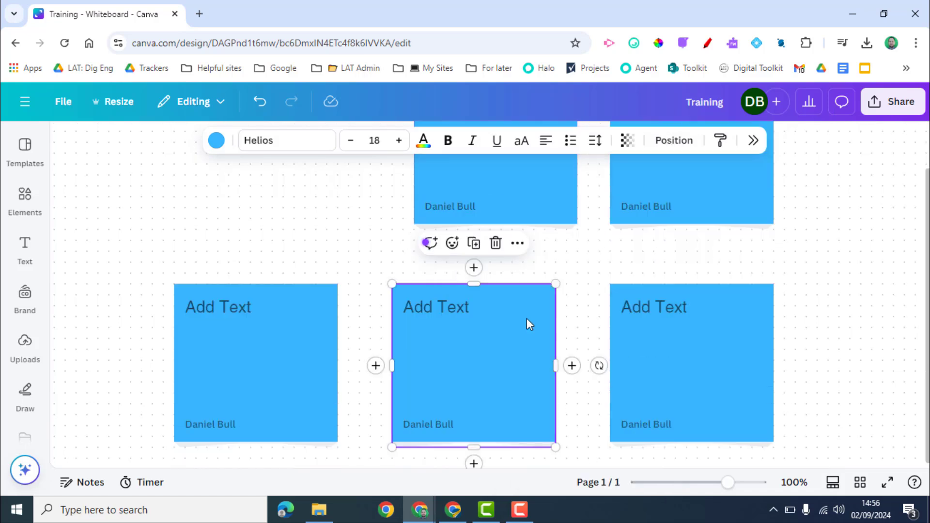
- Post an 'Add notes' comment on the bottom-middle sticky note and check it
click(431, 244)
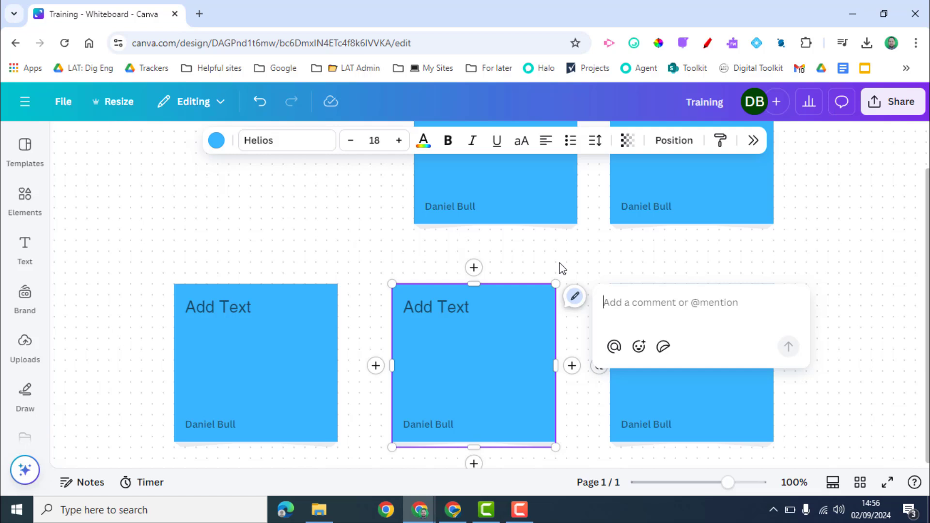
text(Add notes)
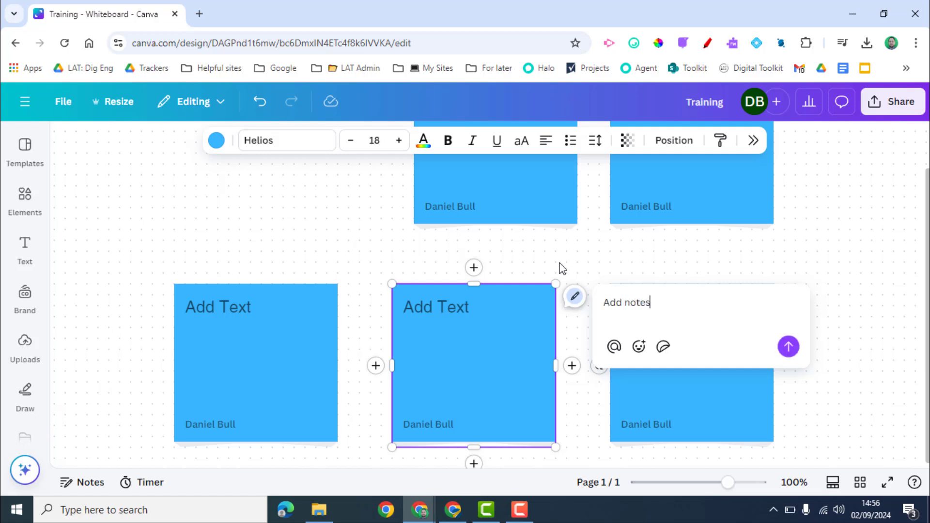
click(590, 419)
click(502, 338)
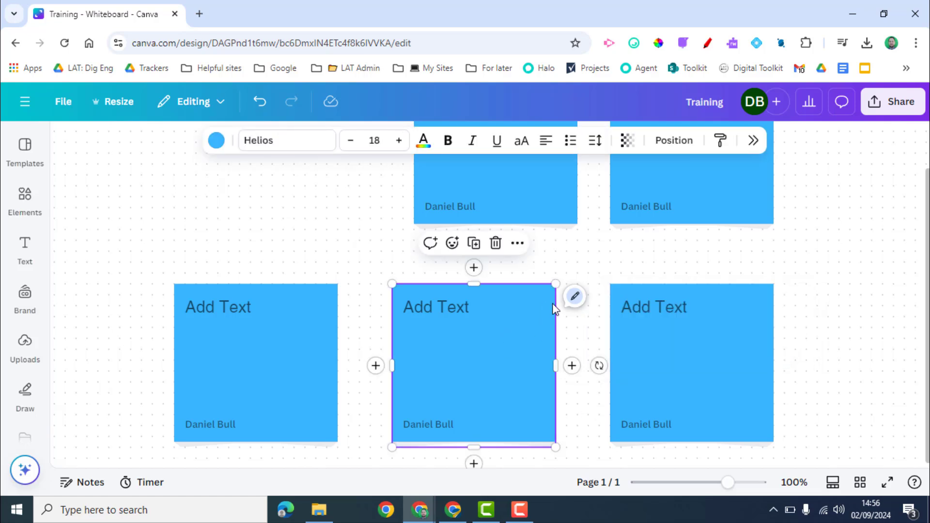
click(575, 298)
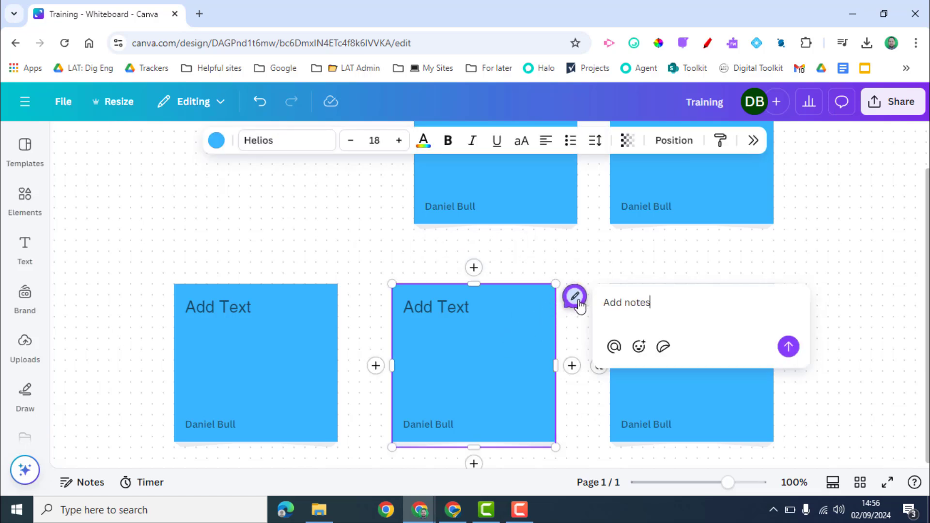
click(498, 354)
click(536, 283)
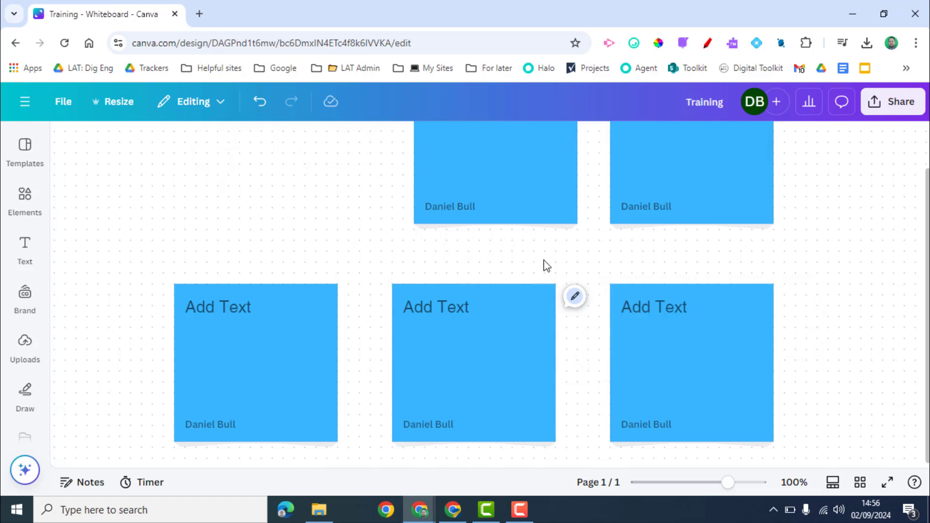
- React to the middle sticky note with a red heart
click(516, 329)
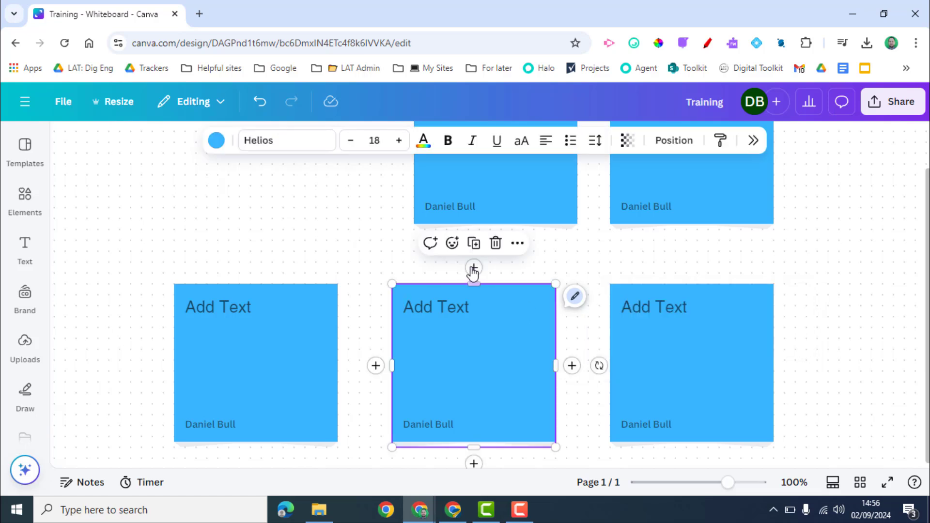
click(453, 248)
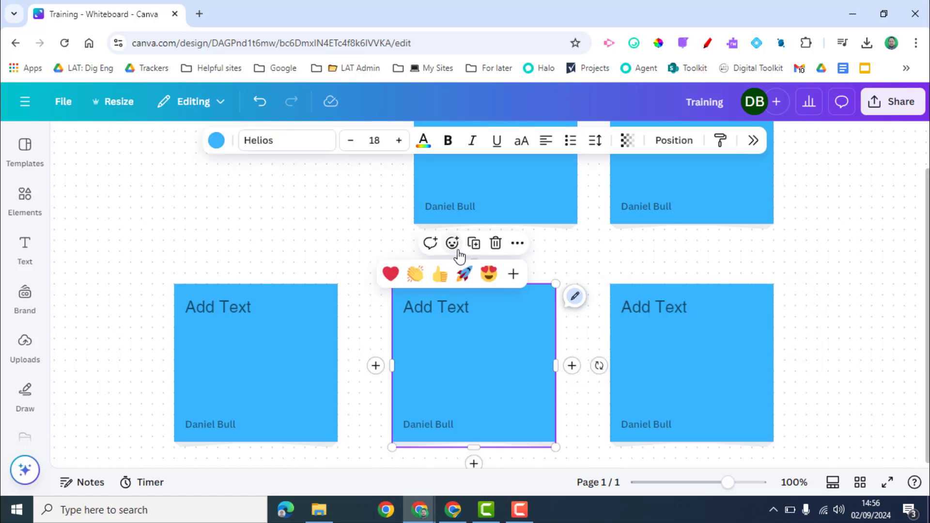
click(390, 274)
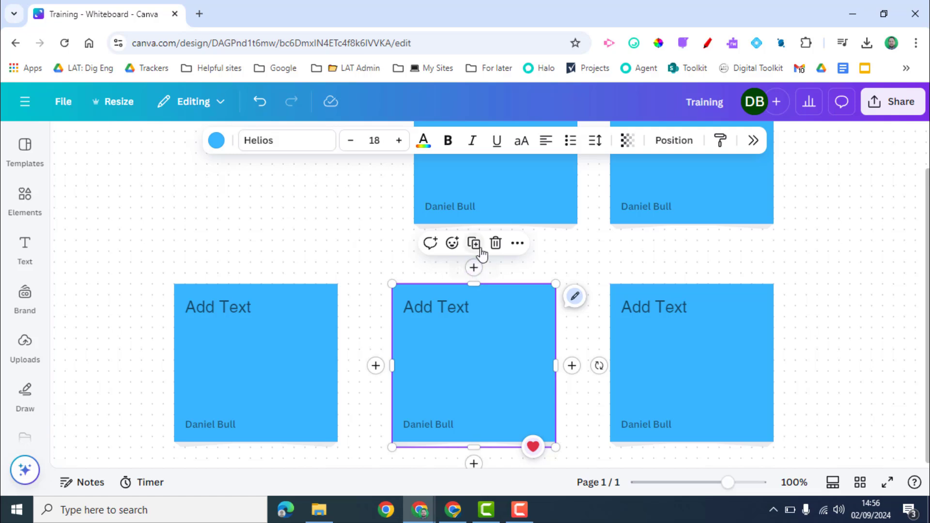
- Marquee-select all five sticky notes and sort them by topic under an Others heading
click(518, 243)
scroll(581, 386, down, 2)
mouse_move(583, 386)
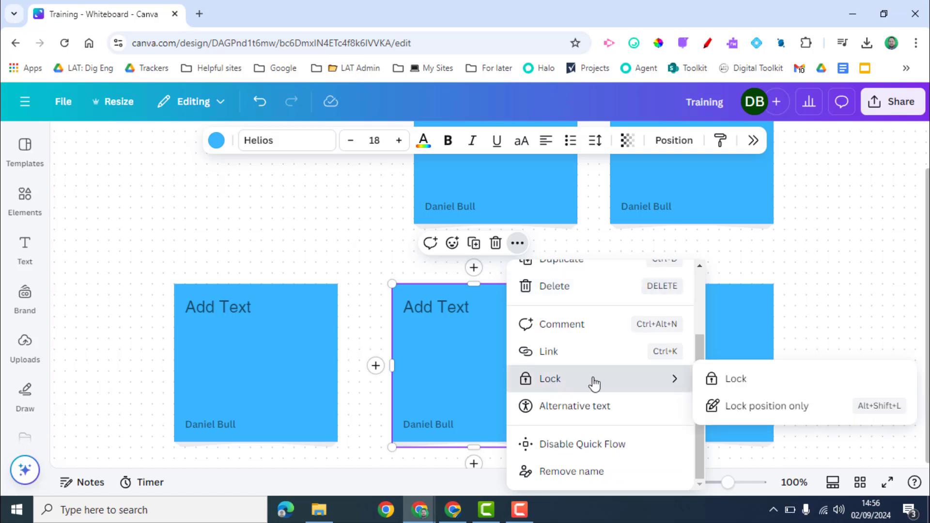
click(387, 269)
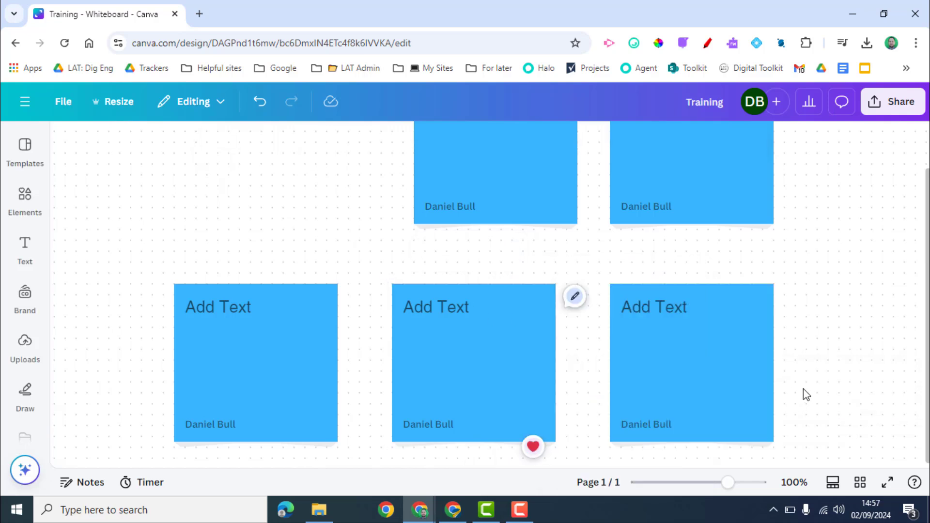
drag(803, 388, 214, 176)
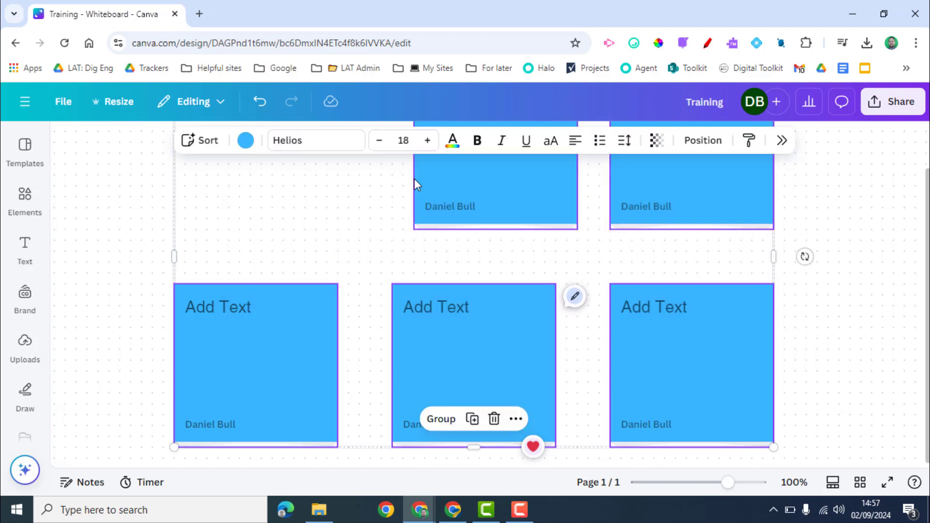
click(208, 145)
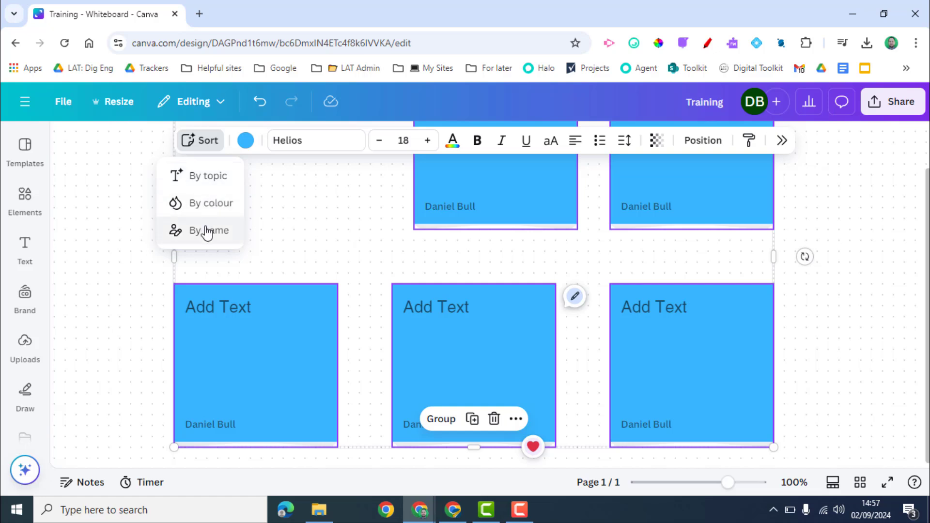
click(207, 179)
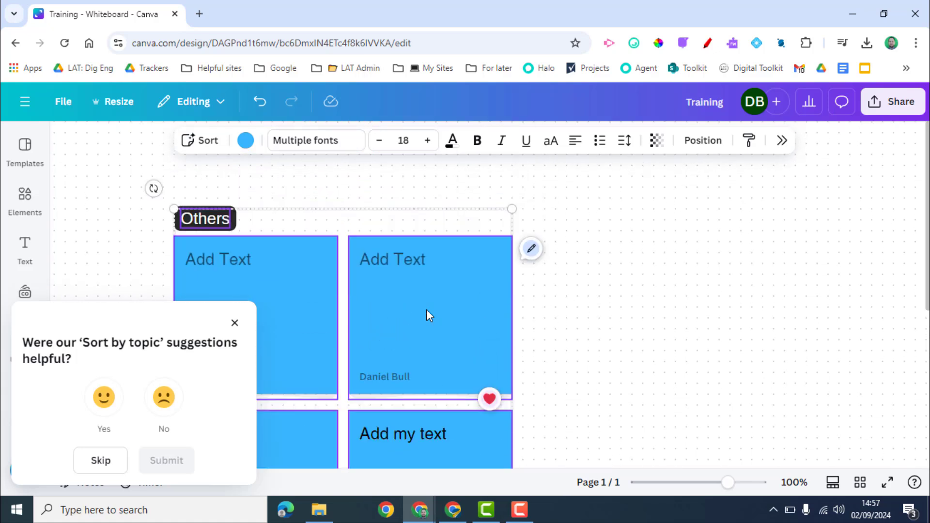
click(598, 257)
click(499, 304)
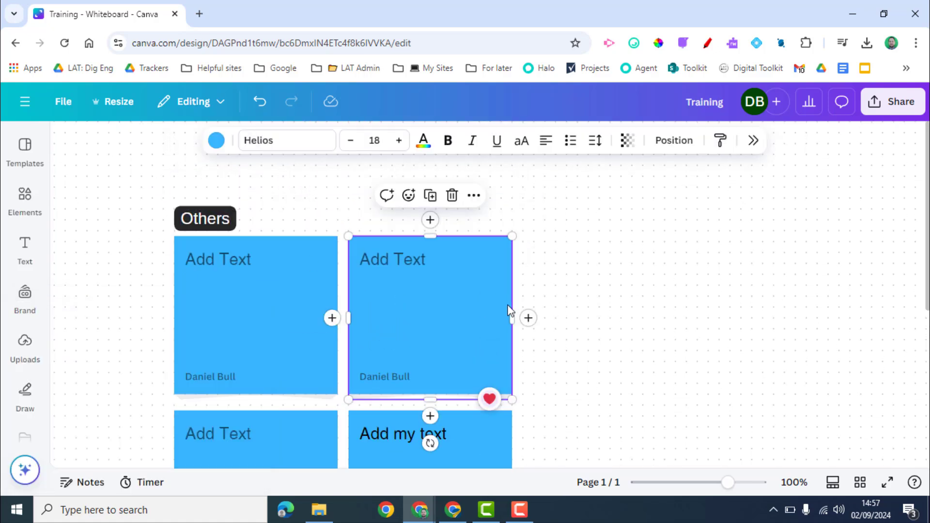
- Add a pink sticky note to the right of the second note
click(529, 319)
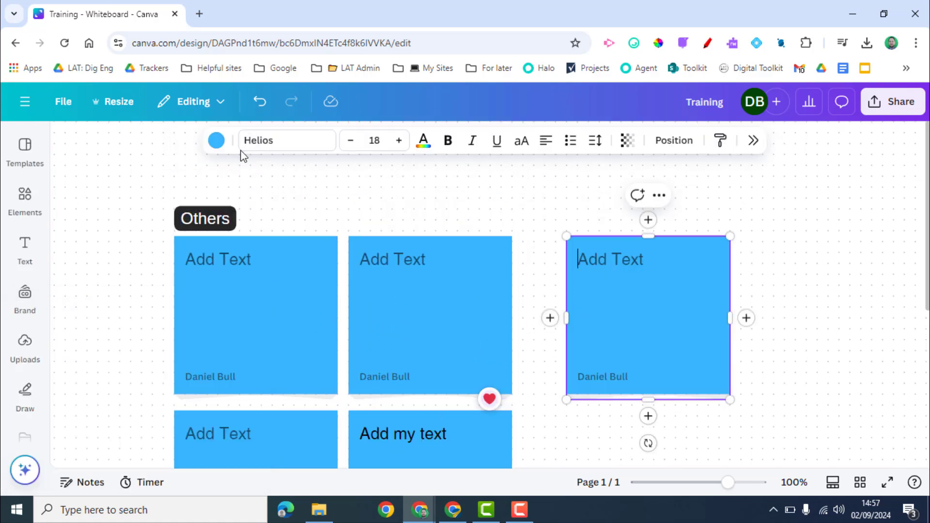
click(216, 140)
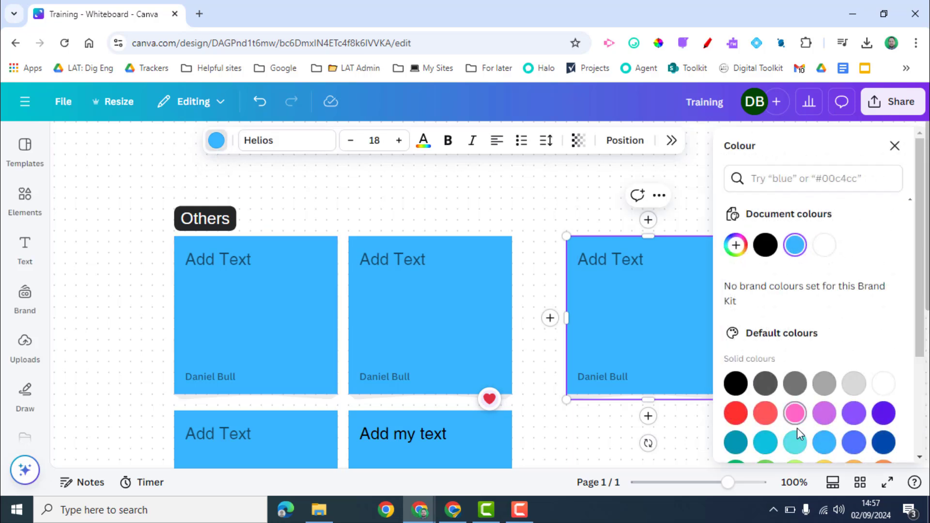
click(796, 413)
- Add grey, green and pink sticky notes from Elements and select the overlapping notes
click(32, 191)
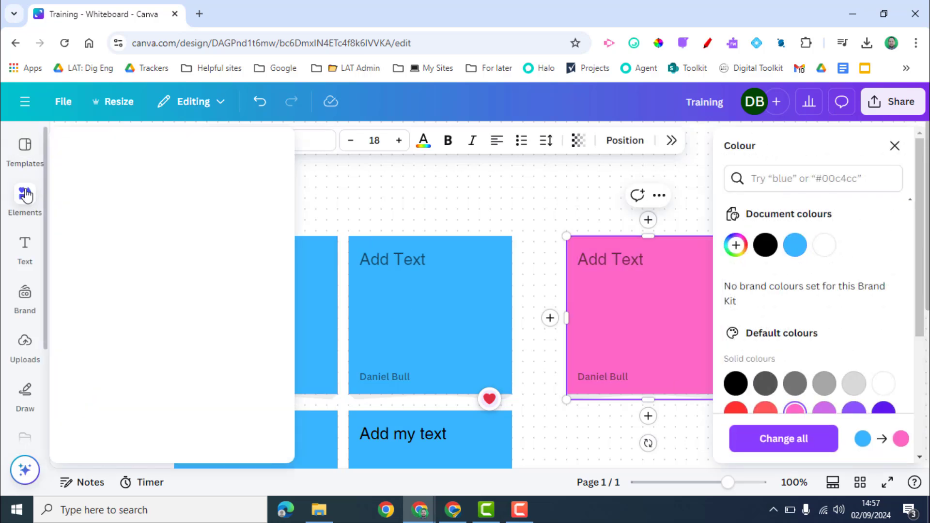
click(200, 341)
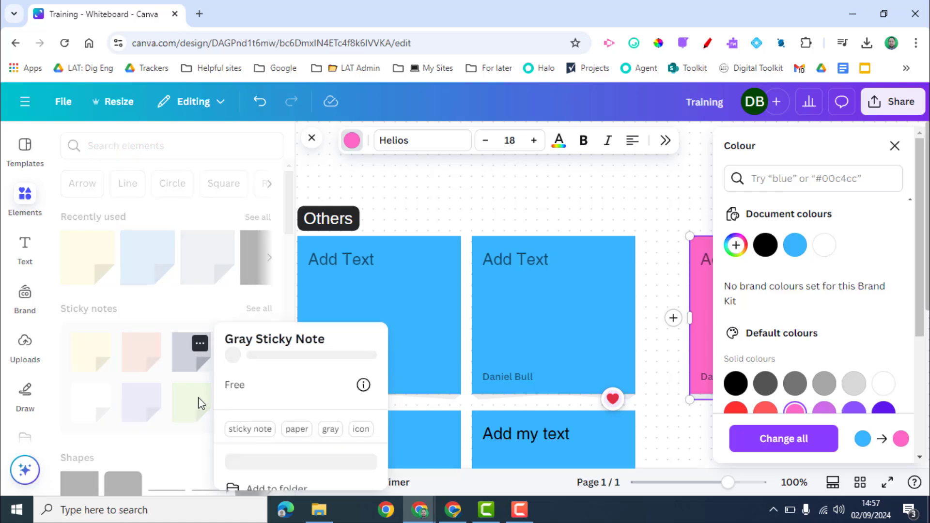
click(182, 361)
click(183, 363)
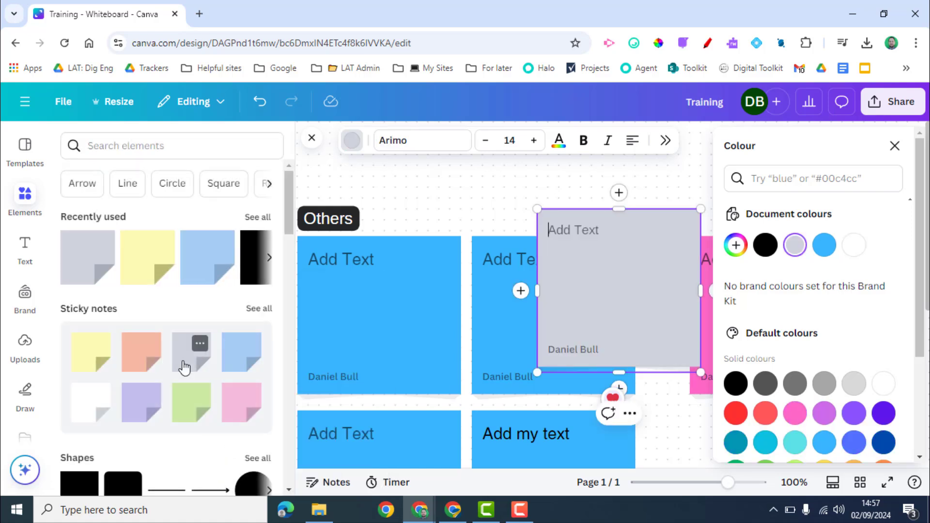
click(189, 408)
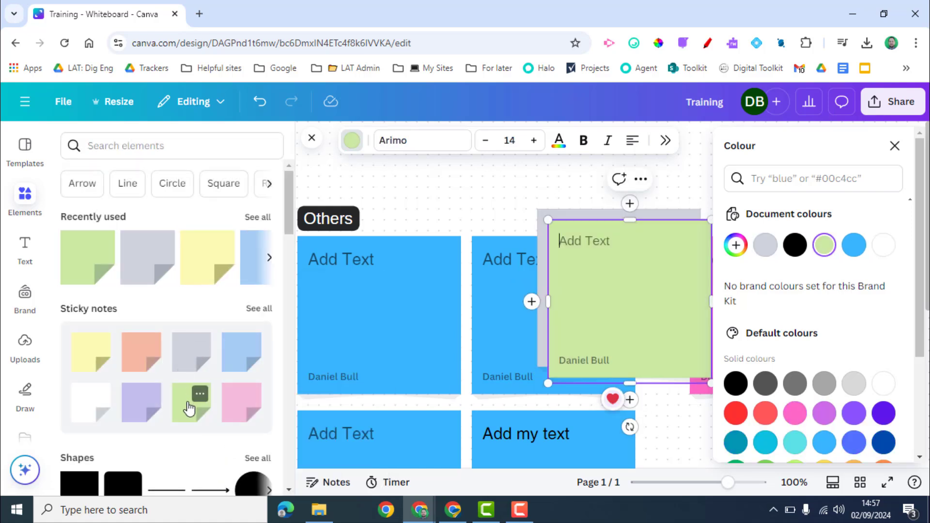
click(241, 411)
key(Escape)
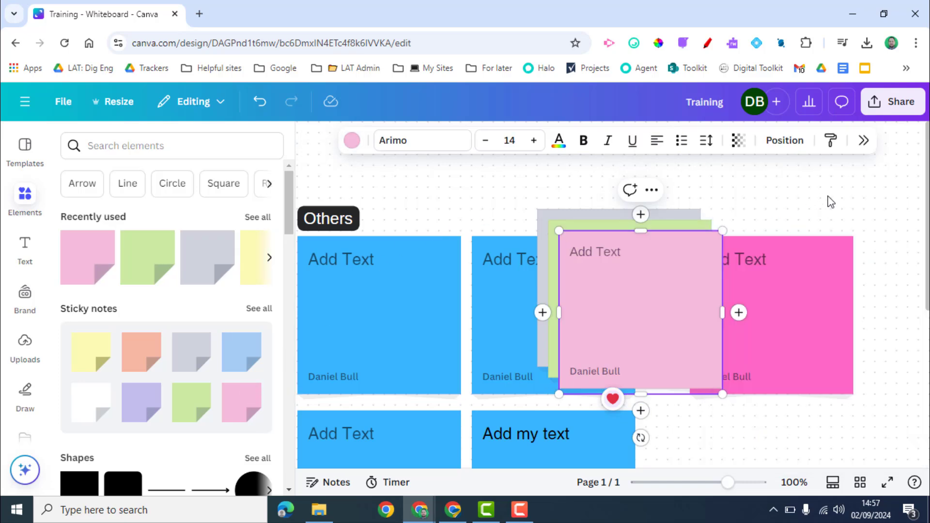
drag(638, 264, 472, 374)
click(358, 140)
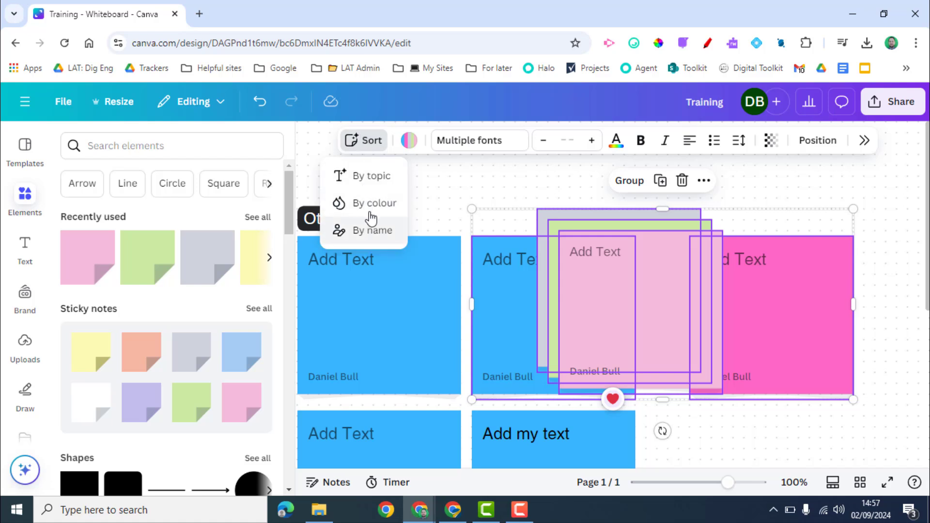
click(370, 211)
scroll(683, 404, right, 8)
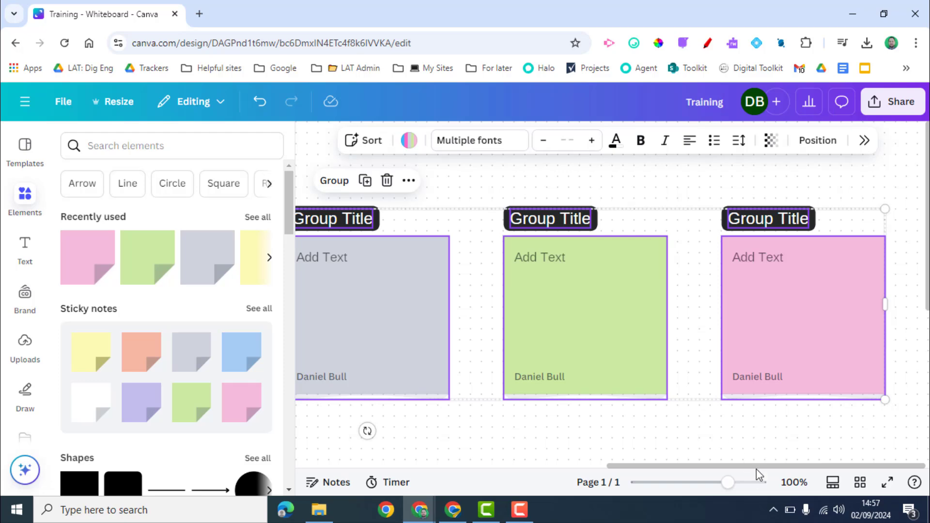
drag(730, 490, 709, 490)
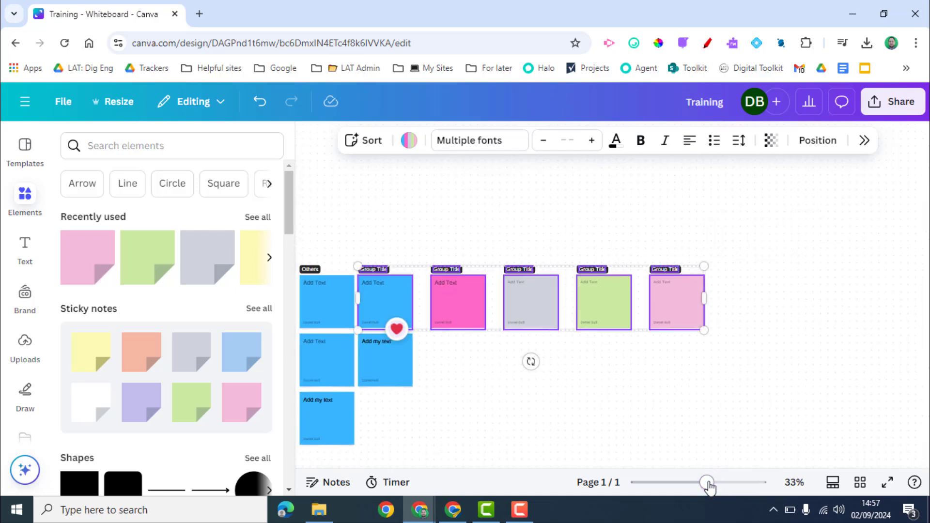
drag(627, 411, 705, 378)
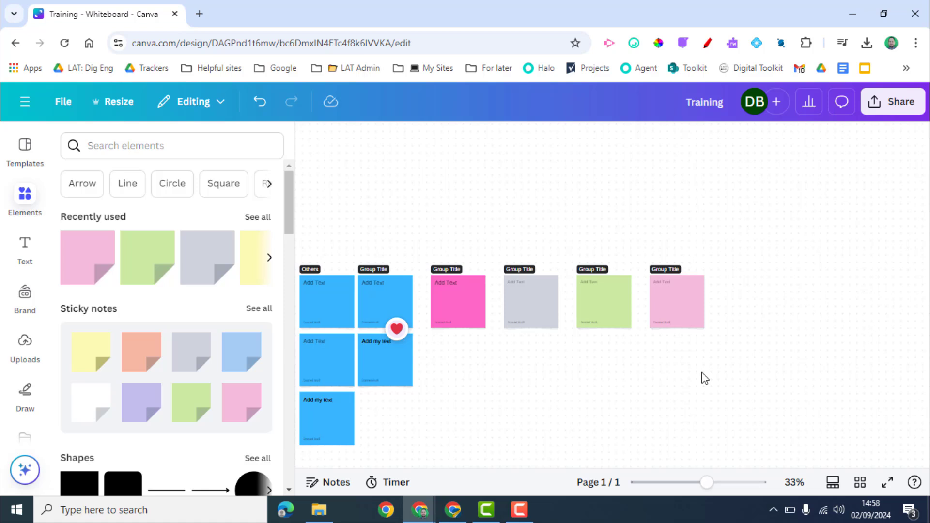
- Set the collaboration link to The Hundred of Hoo Academy with Can edit, then choose Google Classroom
click(897, 111)
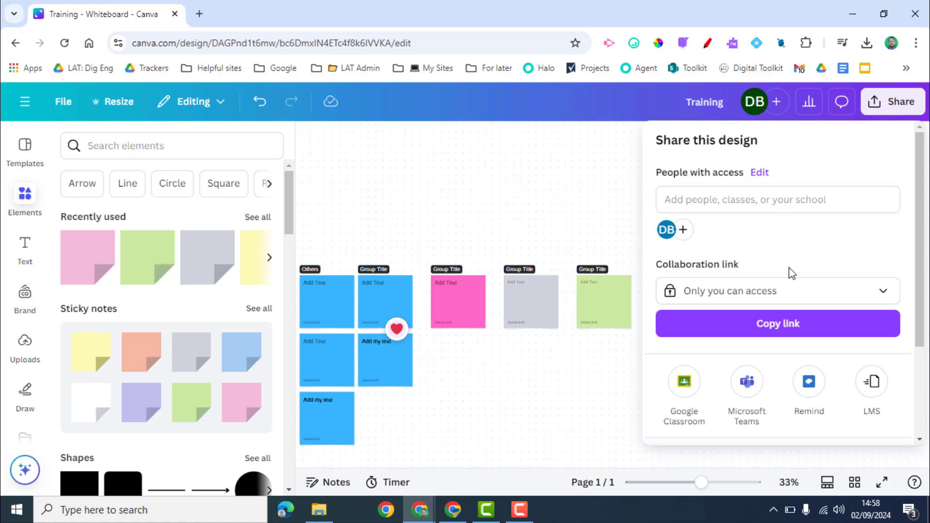
click(828, 293)
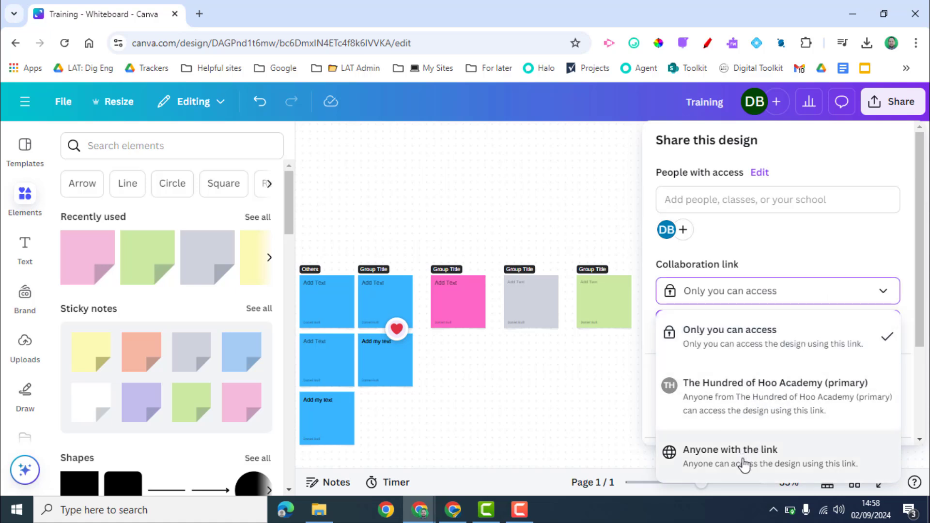
click(780, 413)
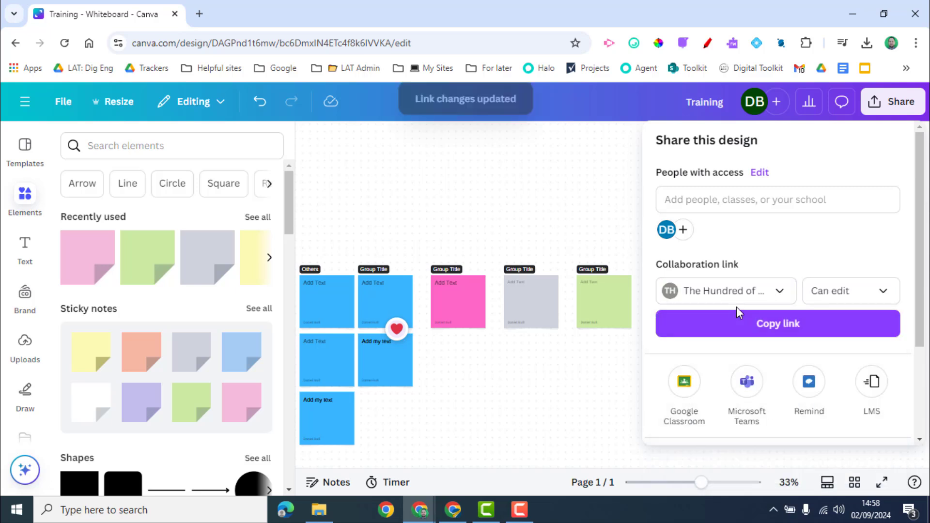
click(864, 299)
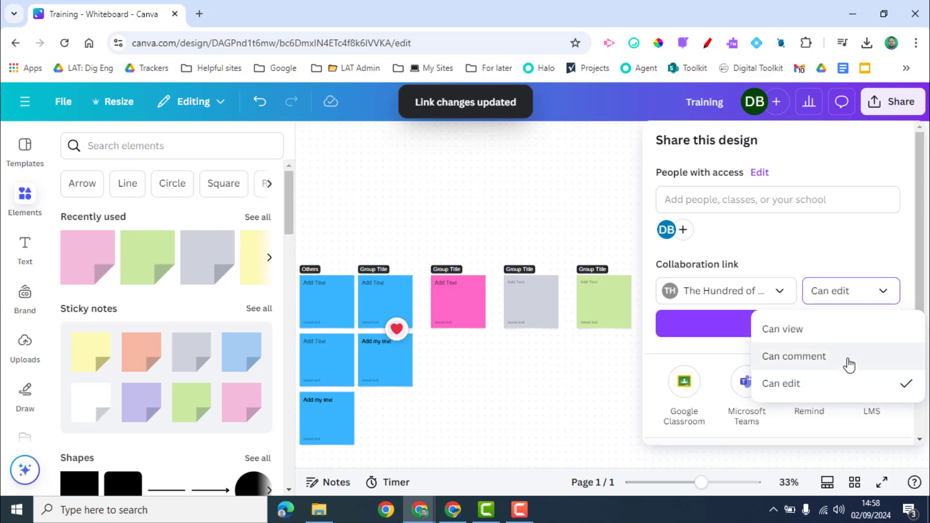
click(812, 257)
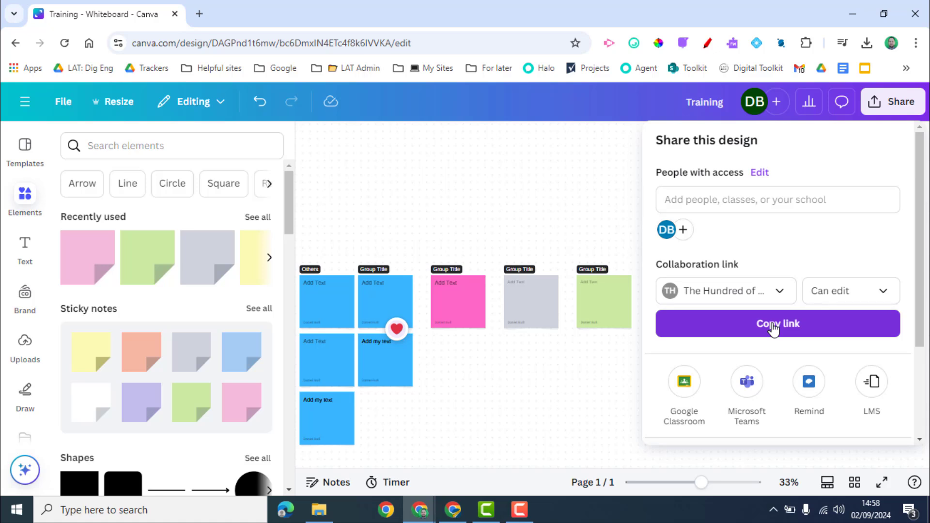
click(685, 385)
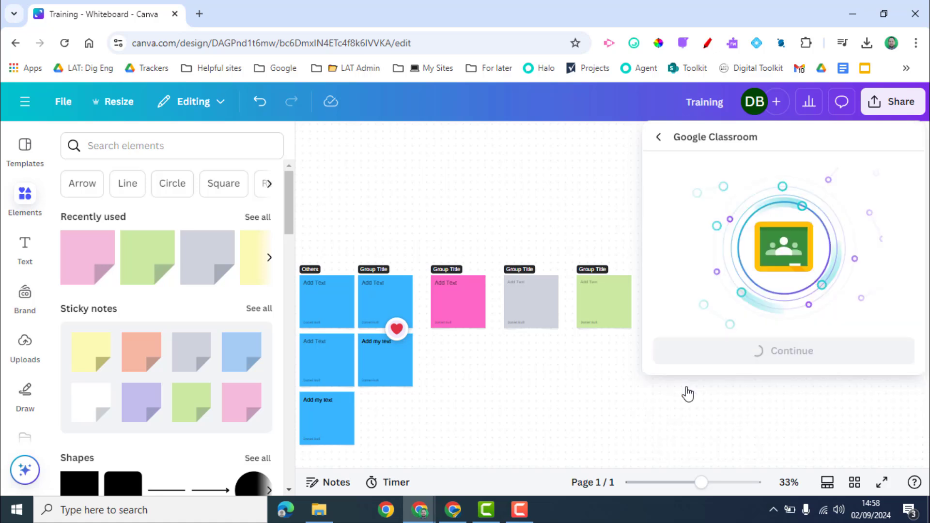
- Create and assign a 'Test' assignment to the Test class in Google Classroom
click(772, 353)
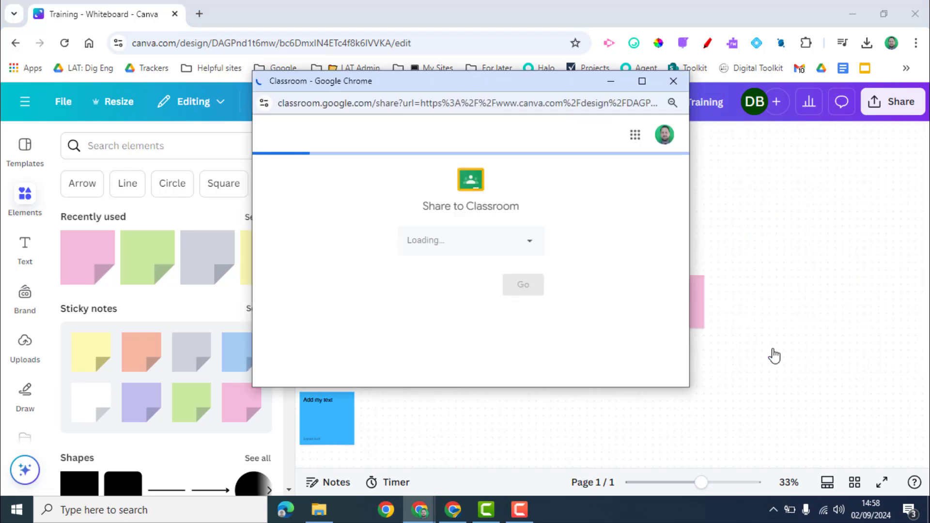
click(473, 253)
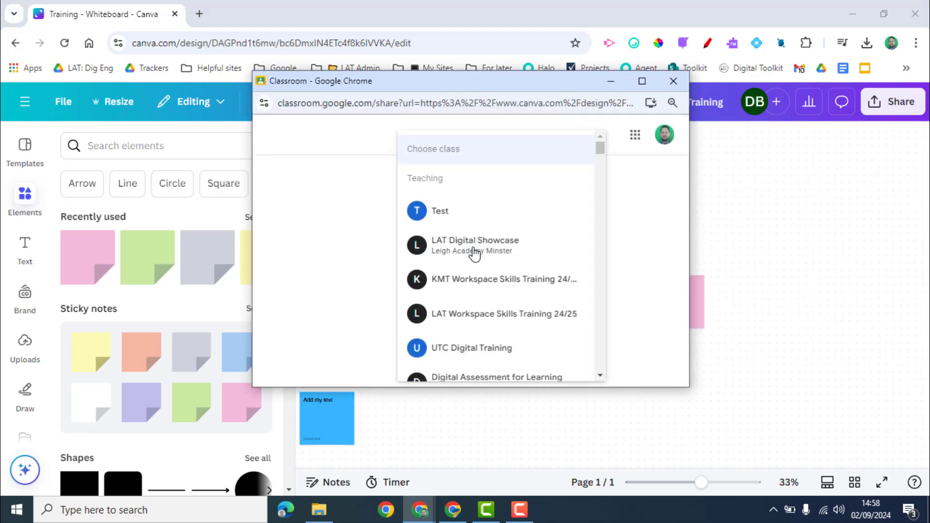
click(438, 219)
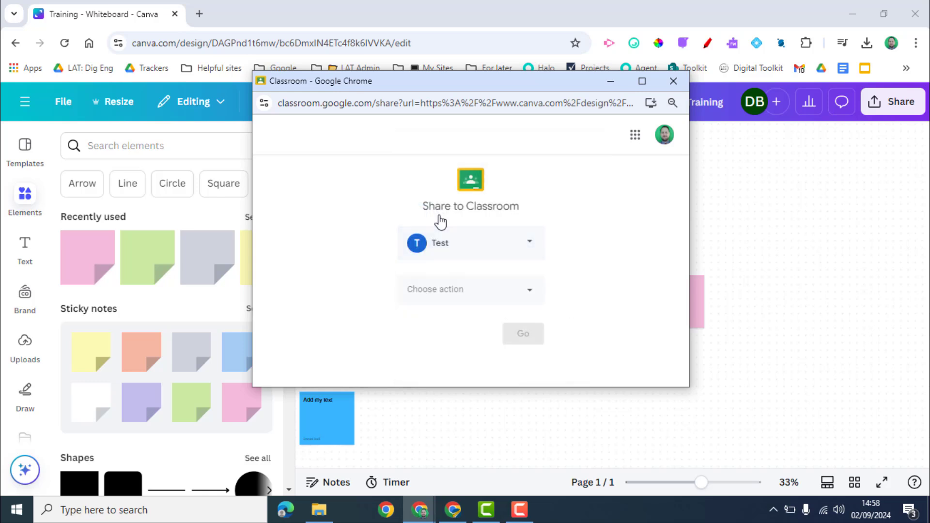
click(466, 294)
click(469, 272)
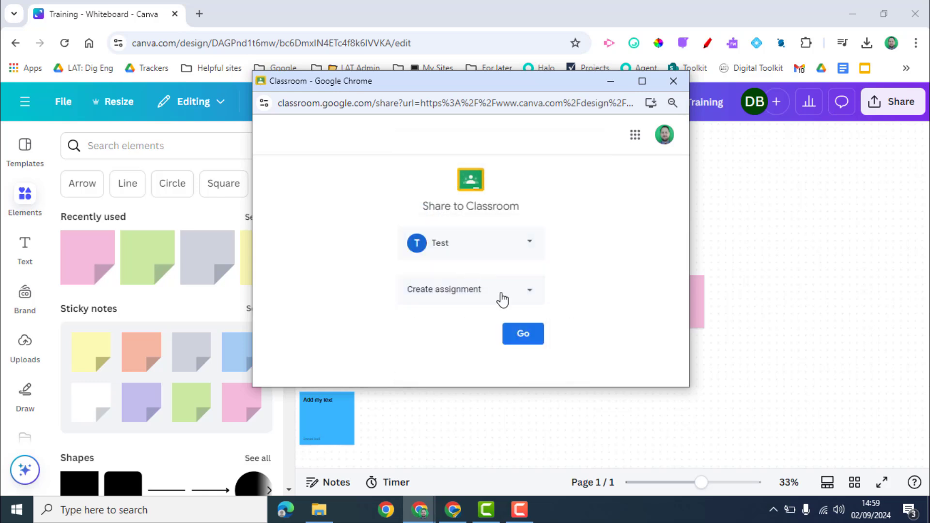
click(524, 334)
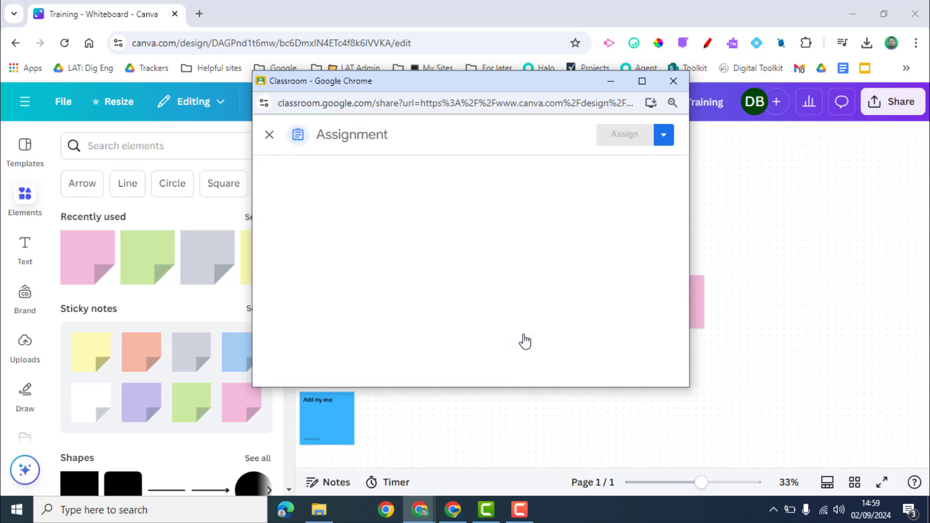
text(Test)
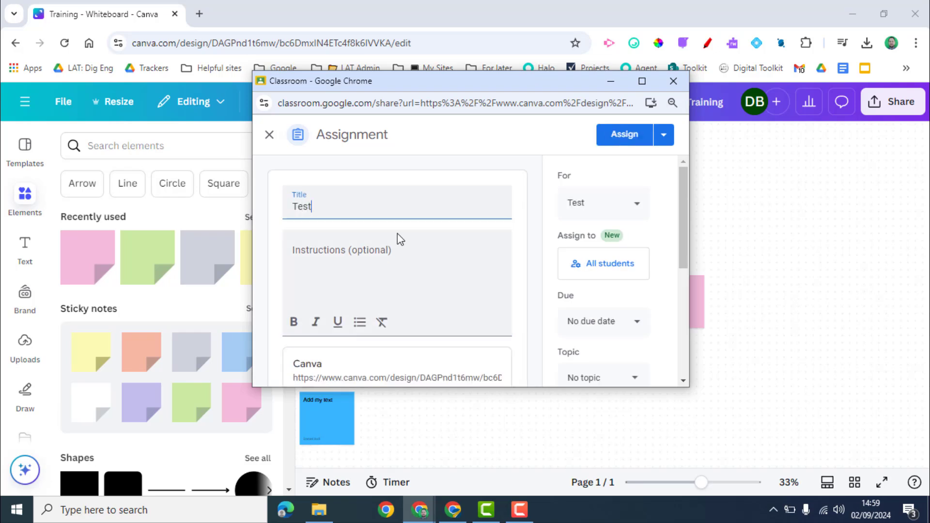
click(621, 150)
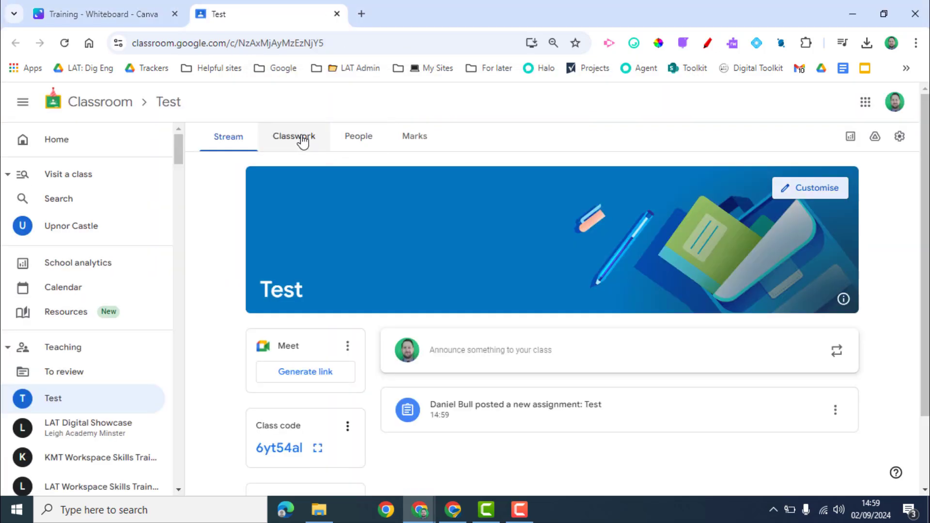
- As the second user, open the Test assignment's Canva link from Classwork
click(302, 140)
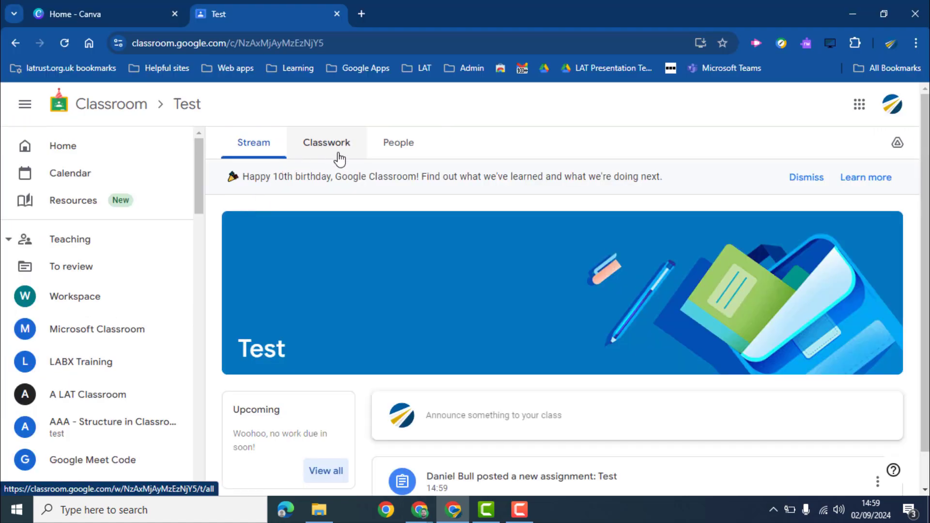
click(339, 154)
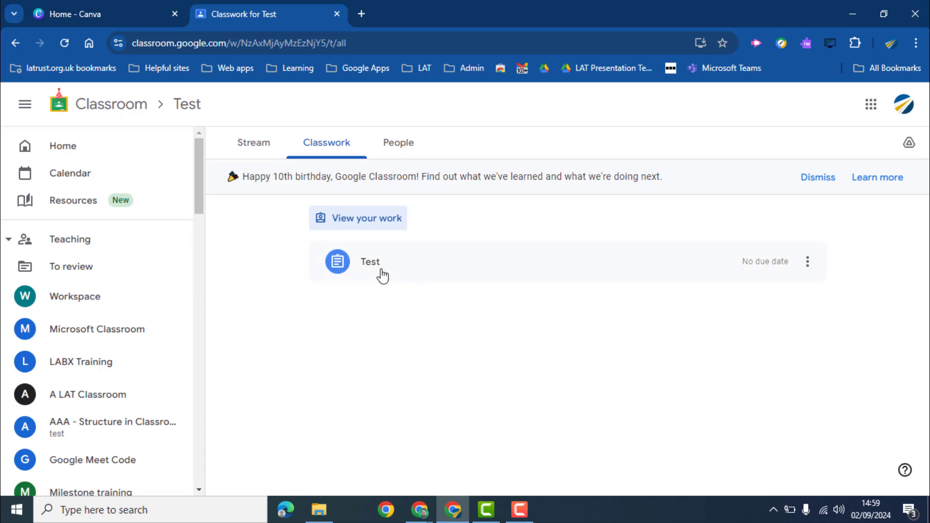
click(372, 268)
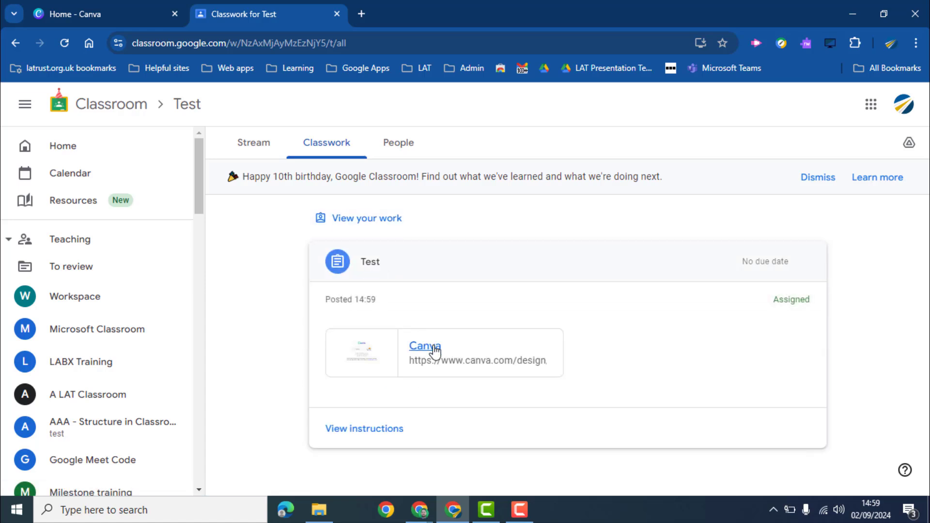
click(431, 346)
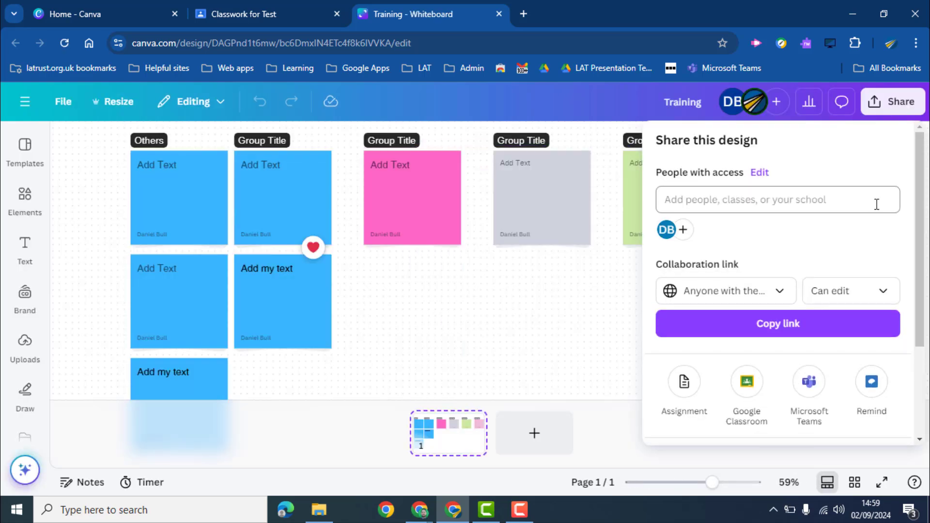
- Add a green sticky note from Elements and label it 'Add my note' below the grey note
click(25, 200)
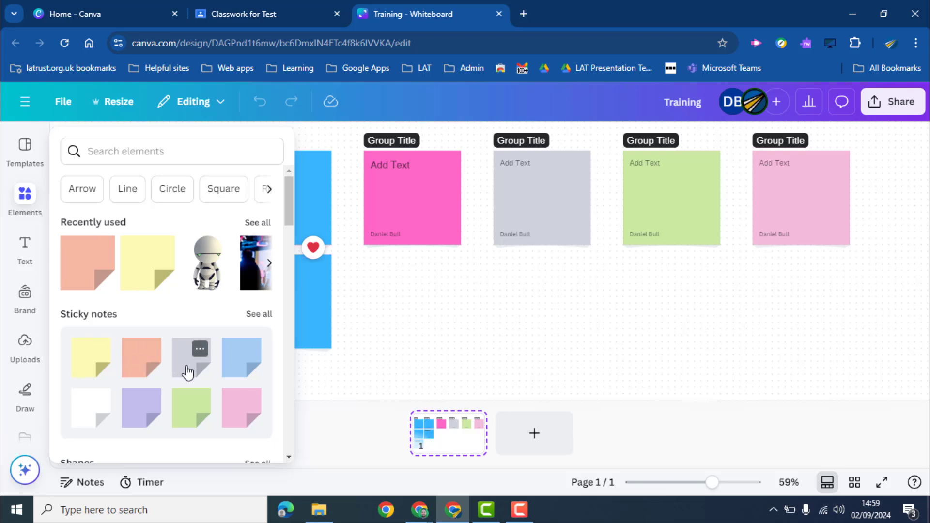
click(192, 411)
click(533, 293)
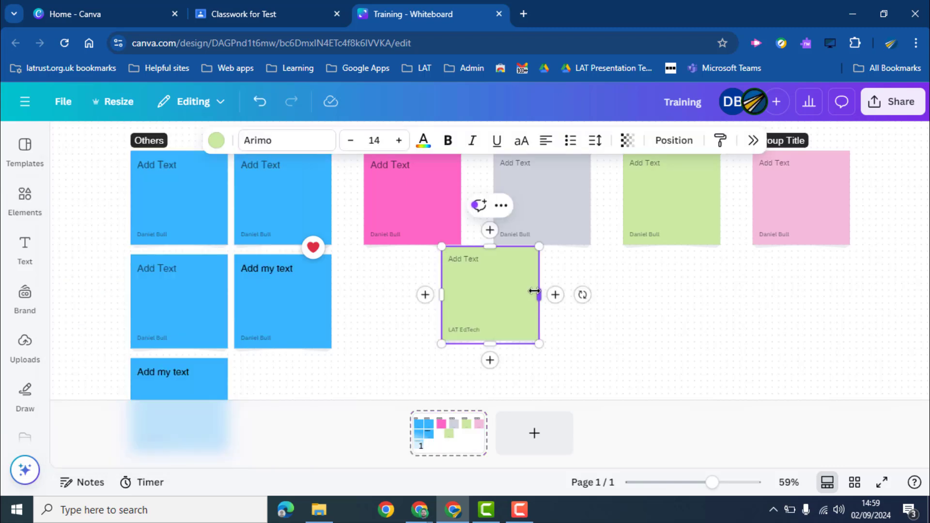
text(Add my note)
click(576, 347)
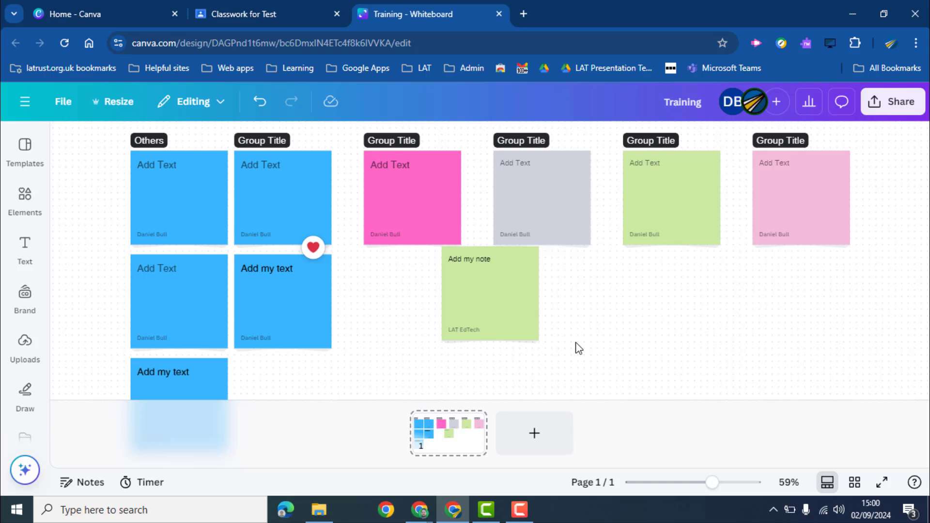